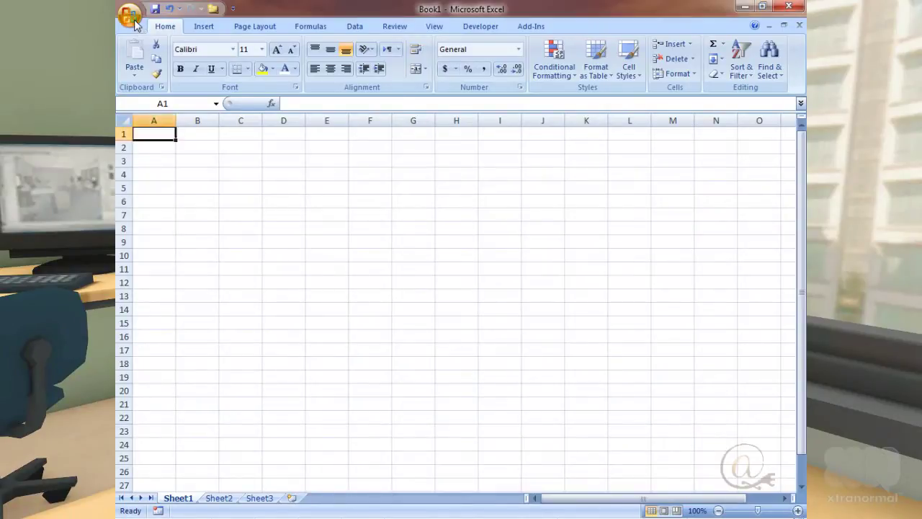
Set the selection to move Right after pressing Enter in Excel's advanced options.
{"action": "left_click", "coordinate": [131, 17]}
{"action": "left_click", "coordinate": [312, 311]}
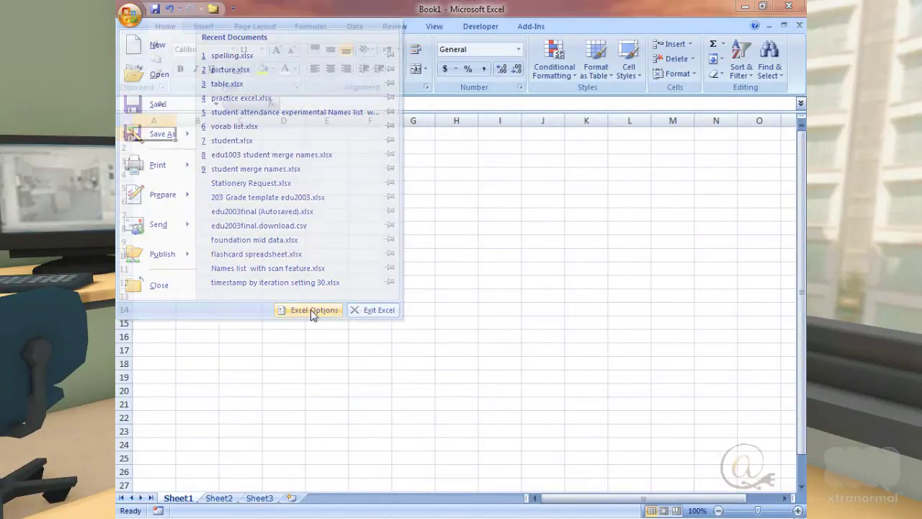
{"action": "left_click", "coordinate": [203, 145]}
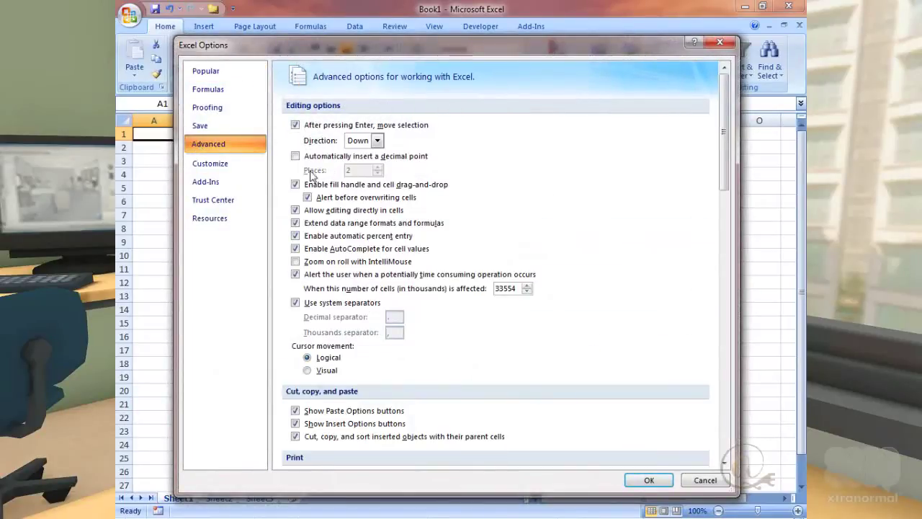
{"action": "left_click", "coordinate": [377, 142]}
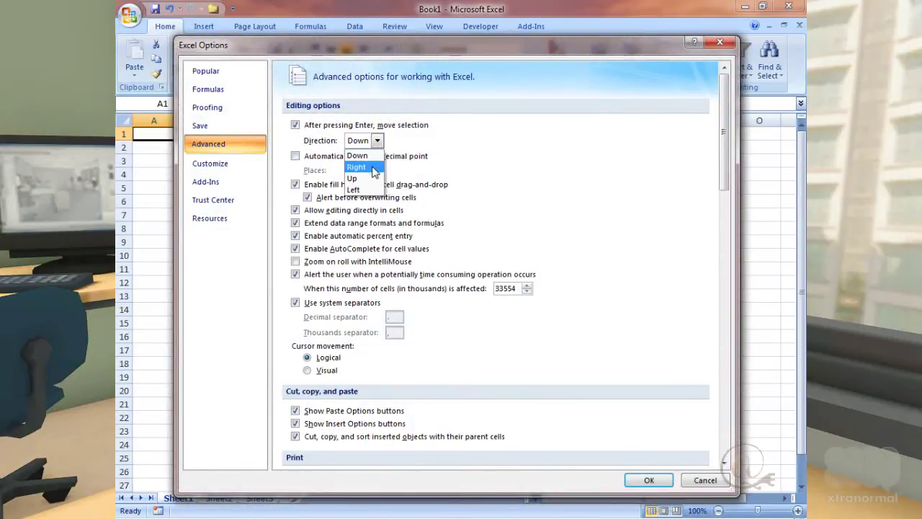
{"action": "left_click", "coordinate": [372, 168]}
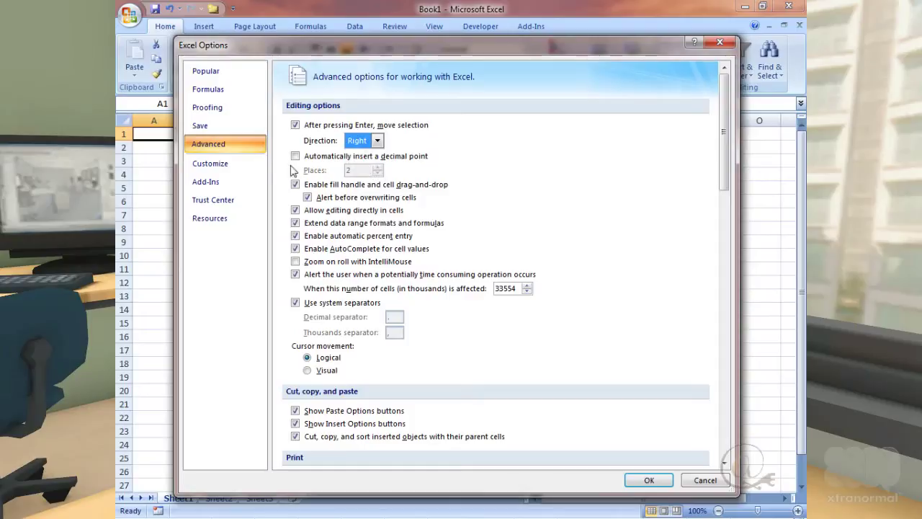
Add Speak Cells on Enter from All Commands to the Quick Access Toolbar.
{"action": "left_click", "coordinate": [222, 165]}
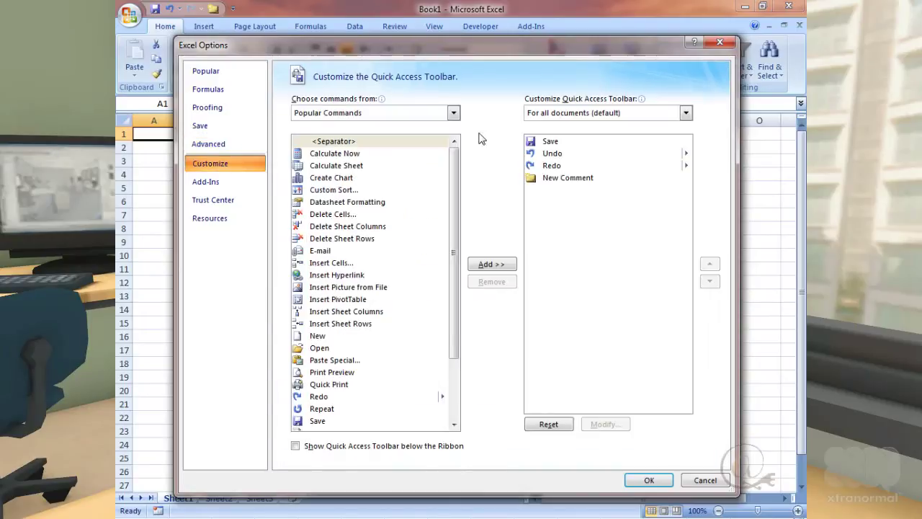
{"action": "left_click", "coordinate": [453, 114]}
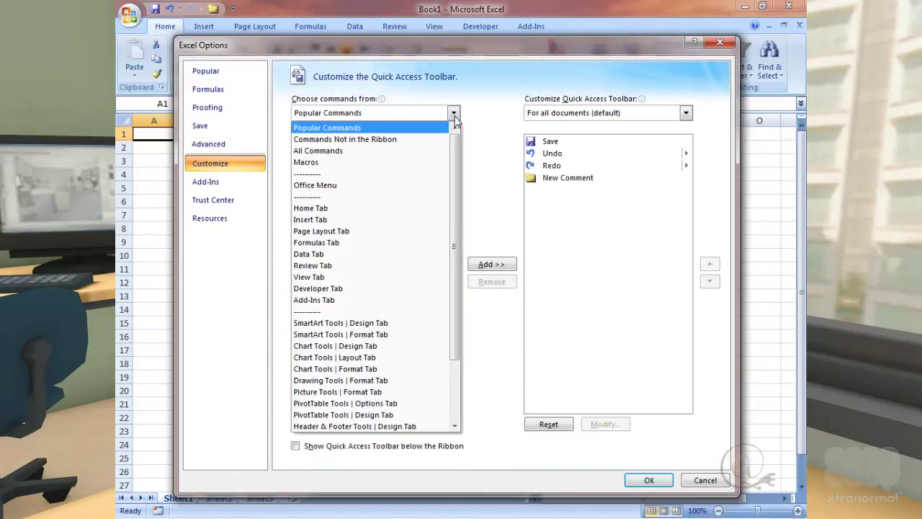
{"action": "left_click", "coordinate": [402, 151]}
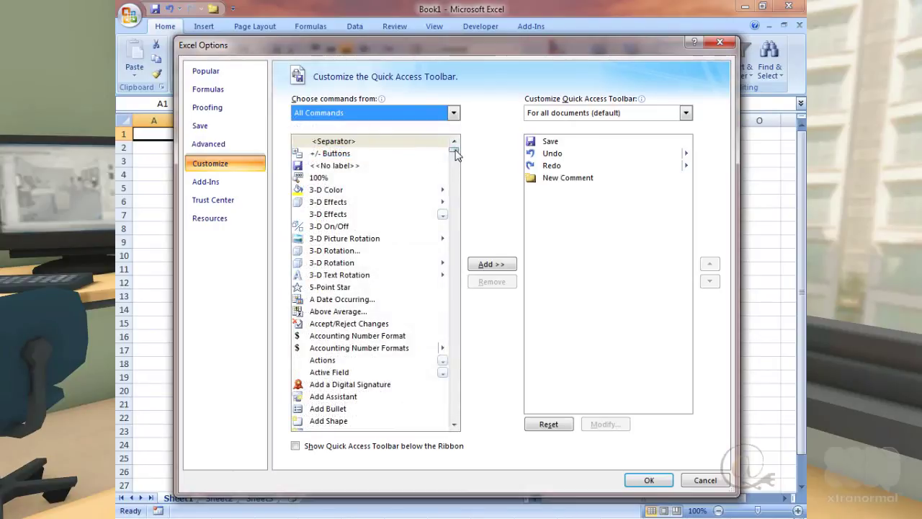
{"action": "mouse_move", "coordinate": [455, 151]}
{"action": "left_mouse_down"}
{"action": "mouse_move", "coordinate": [462, 405]}
{"action": "mouse_move", "coordinate": [462, 373]}
{"action": "mouse_move", "coordinate": [463, 389]}
{"action": "left_mouse_up"}
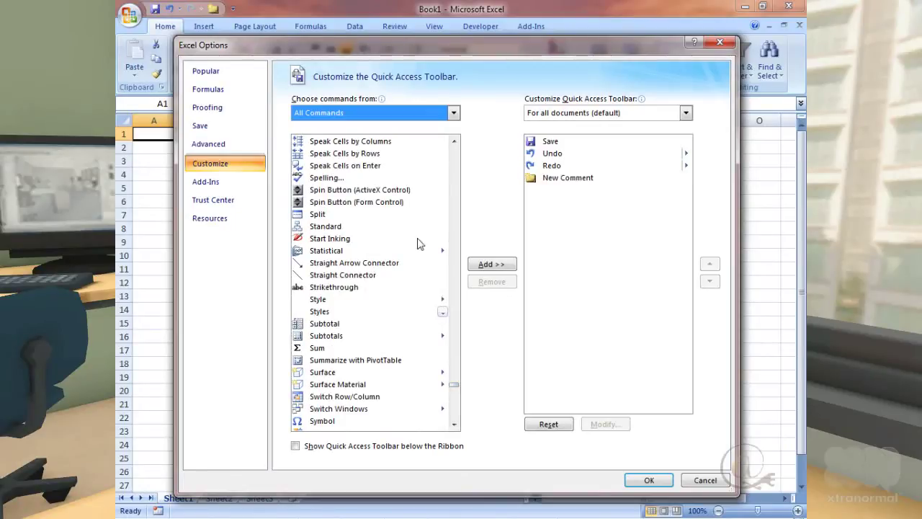
{"action": "left_click", "coordinate": [376, 167]}
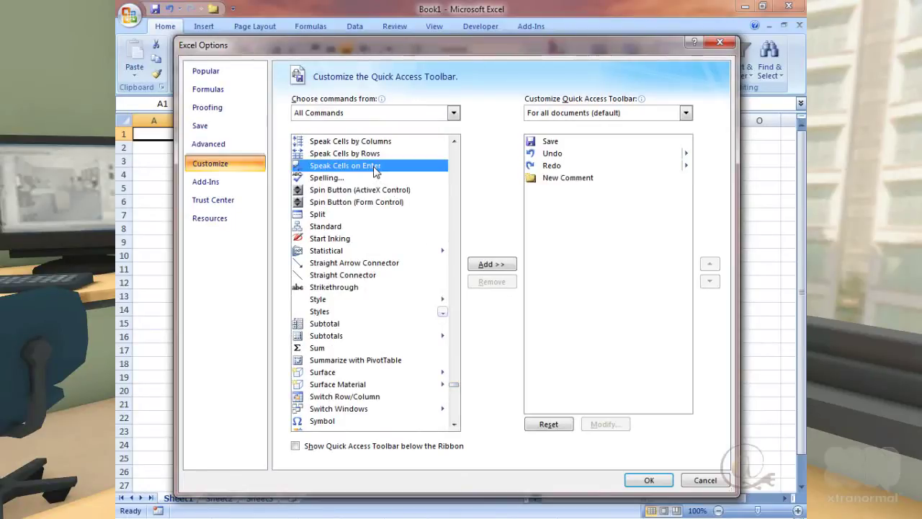
{"action": "left_click", "coordinate": [489, 265]}
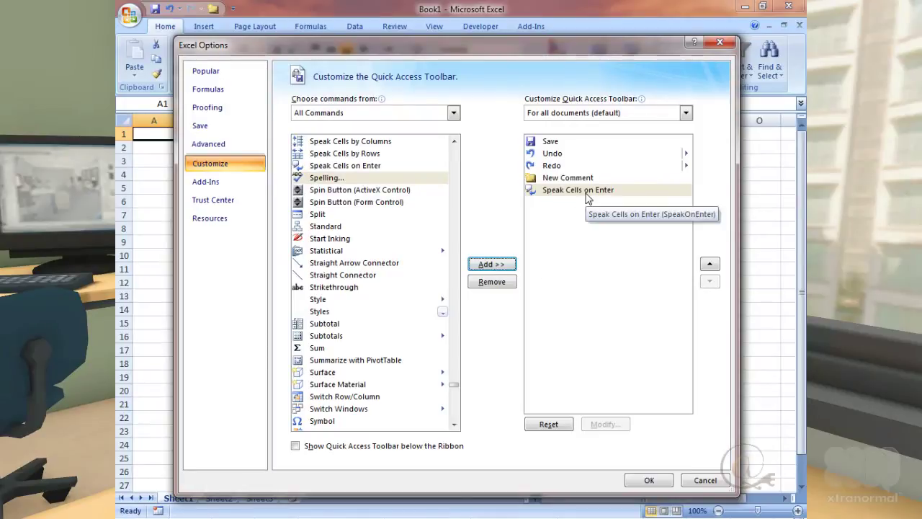
Turn on Speak Cells on Enter, test it with 'something' in B7, then clear B7.
{"action": "left_click", "coordinate": [650, 480]}
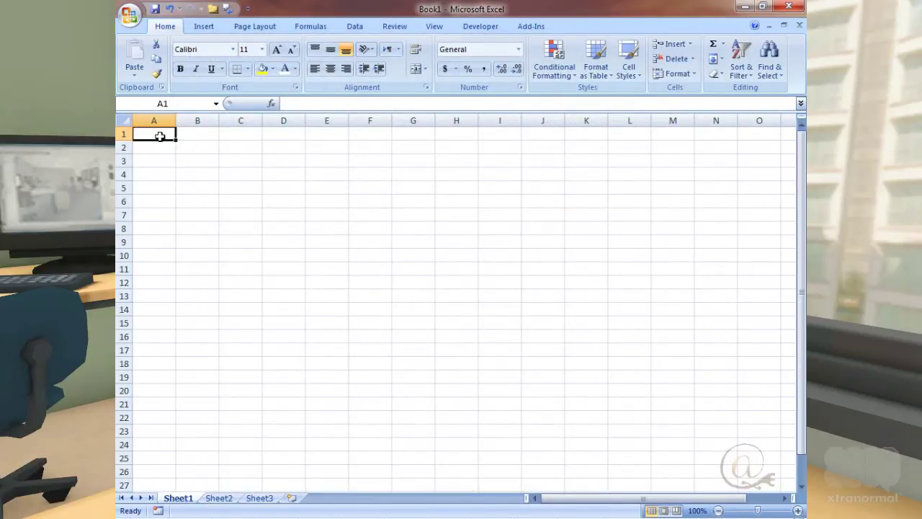
{"action": "left_click", "coordinate": [229, 8]}
{"action": "left_click", "coordinate": [193, 215]}
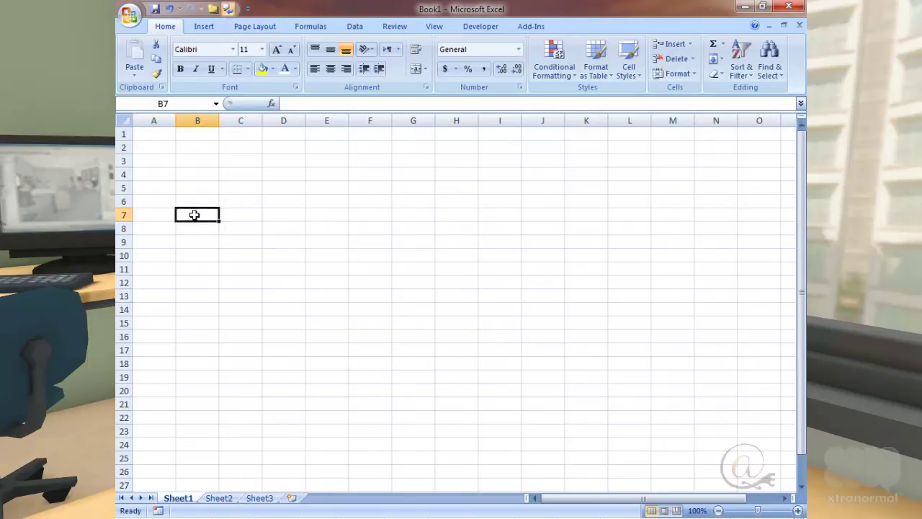
{"action": "type", "text": "soe"}
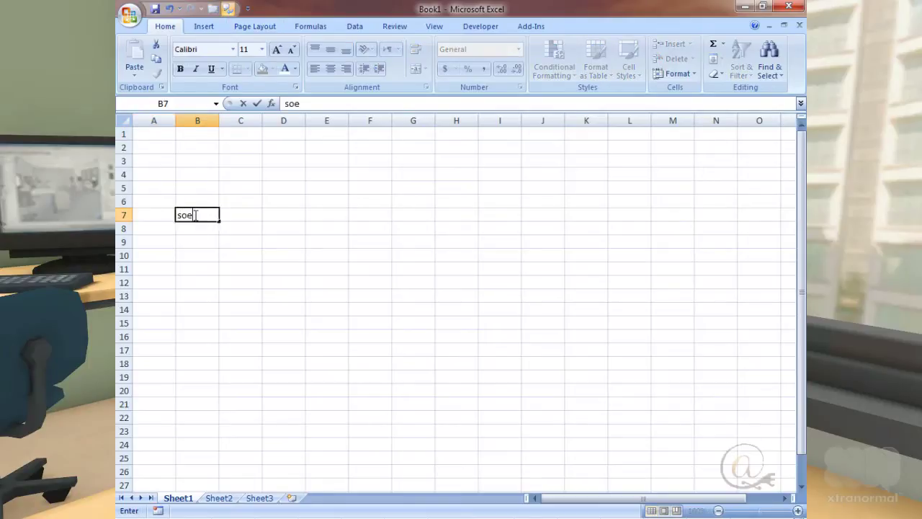
{"action": "key", "text": "BackSpace"}
{"action": "type", "text": "mething\\"}
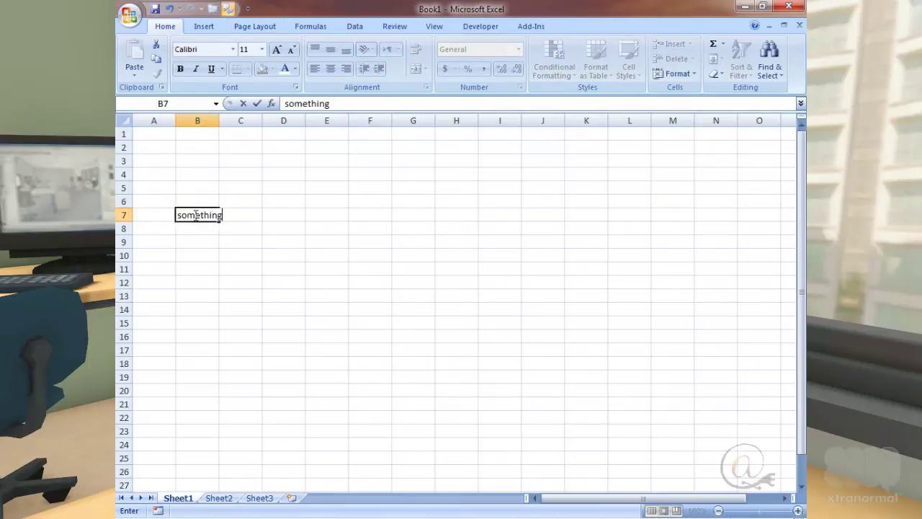
{"action": "key", "text": "Tab"}
{"action": "left_click", "coordinate": [194, 215]}
{"action": "key", "text": "Delete"}
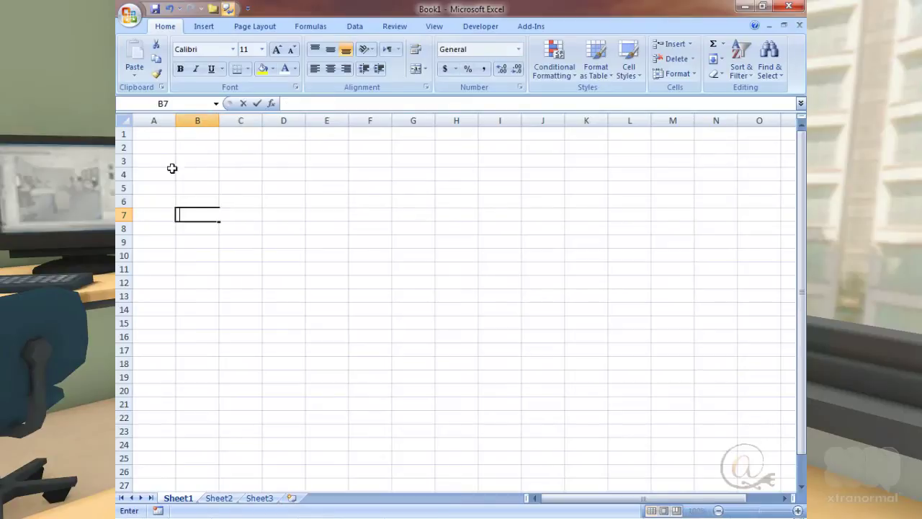
Enter the headings Listen in A1 and Write in B1, and the word test in A2.
{"action": "left_click", "coordinate": [155, 131]}
{"action": "type", "text": "Listen"}
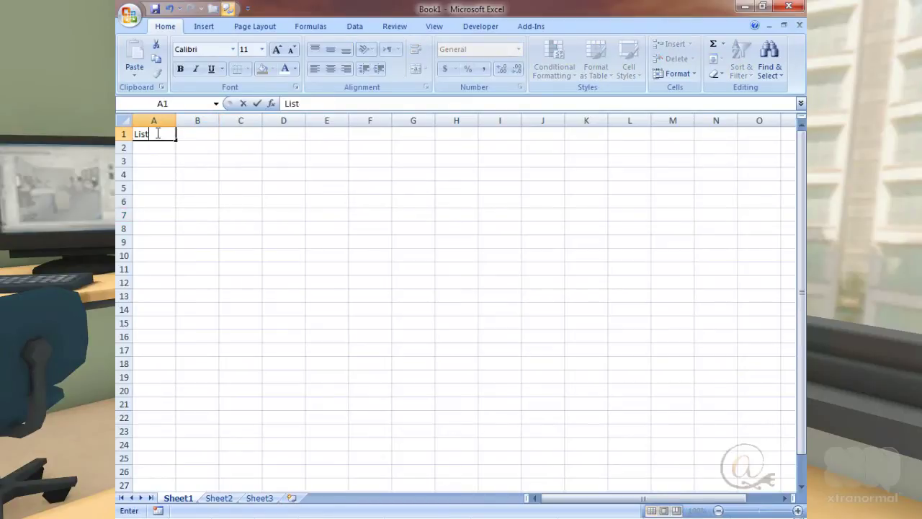
{"action": "left_click", "coordinate": [197, 134]}
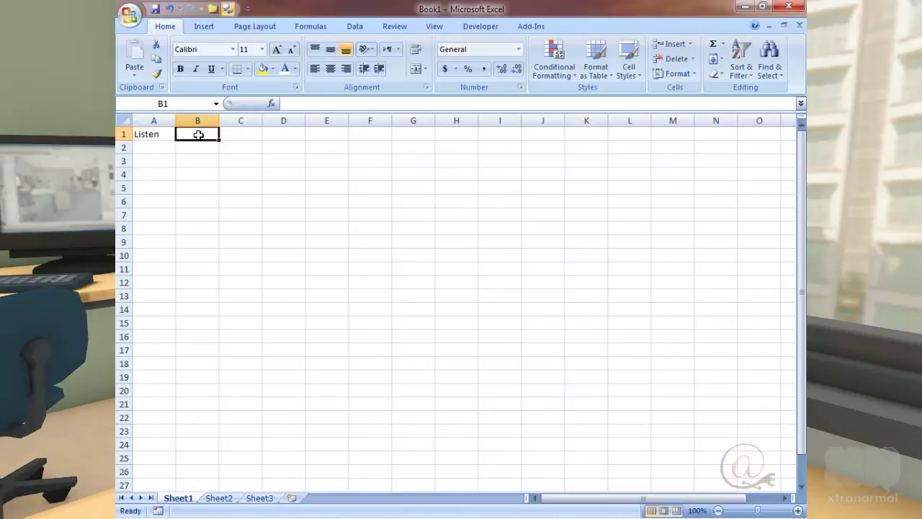
{"action": "type", "text": "Write"}
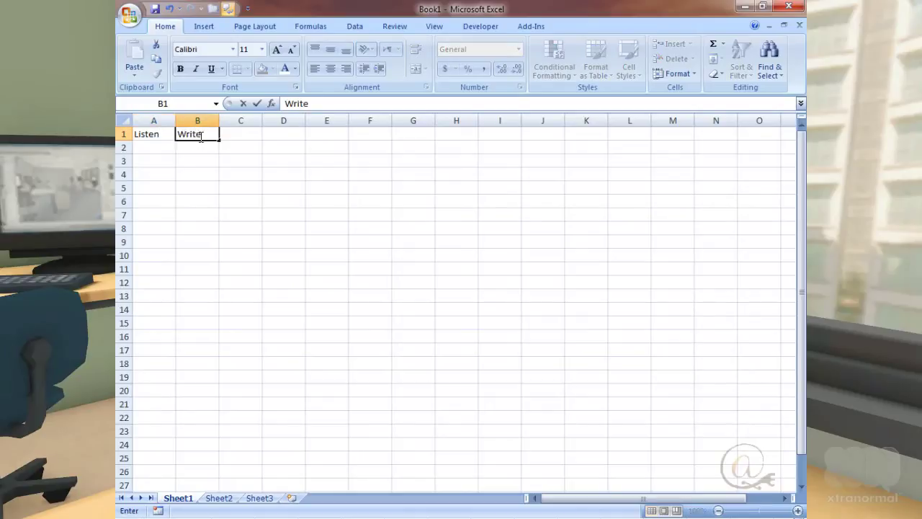
{"action": "left_click", "coordinate": [153, 148]}
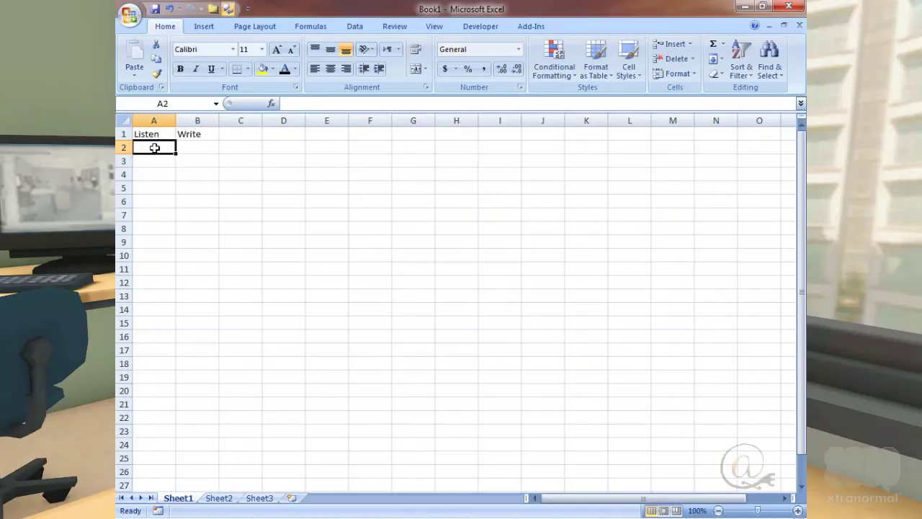
{"action": "type", "text": "test"}
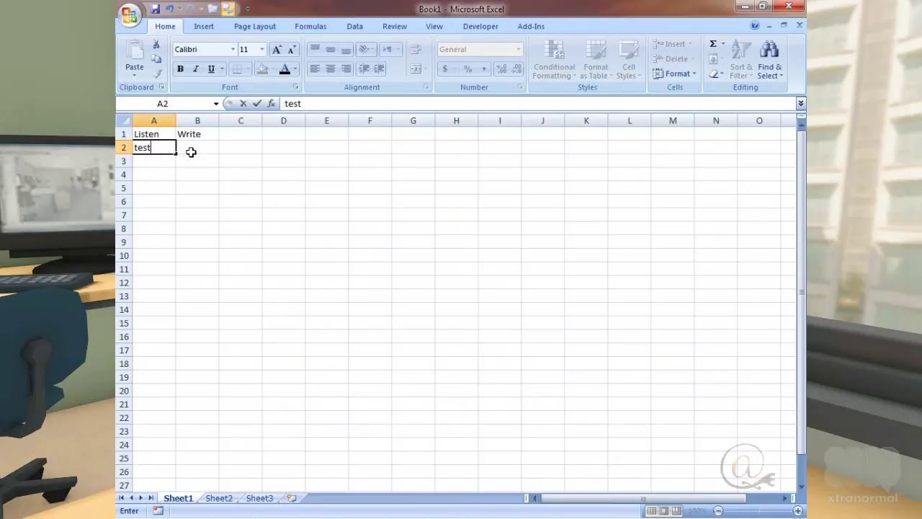
Highlight duplicate values in columns A:B with Green Fill with Dark Green Text.
{"action": "left_click", "coordinate": [161, 116]}
{"action": "left_click_drag", "start_coordinate": [161, 115], "coordinate": [195, 118]}
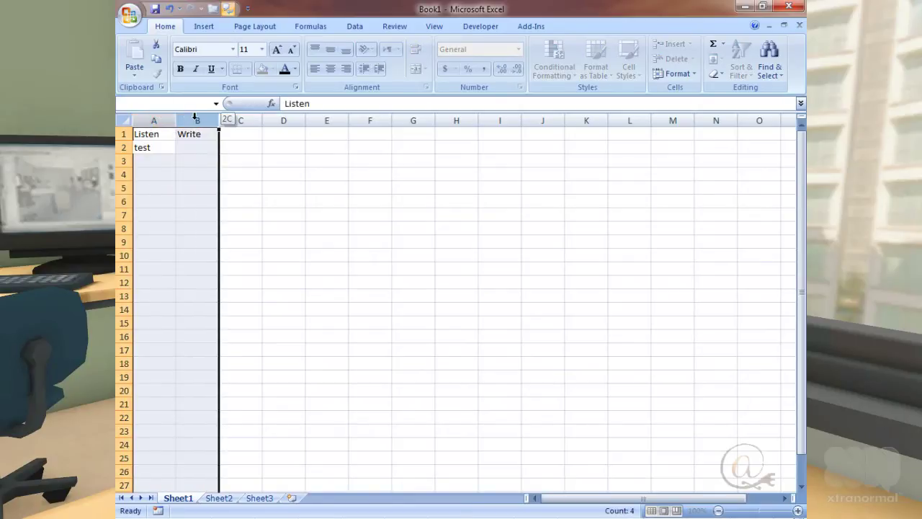
{"action": "left_click", "coordinate": [550, 62]}
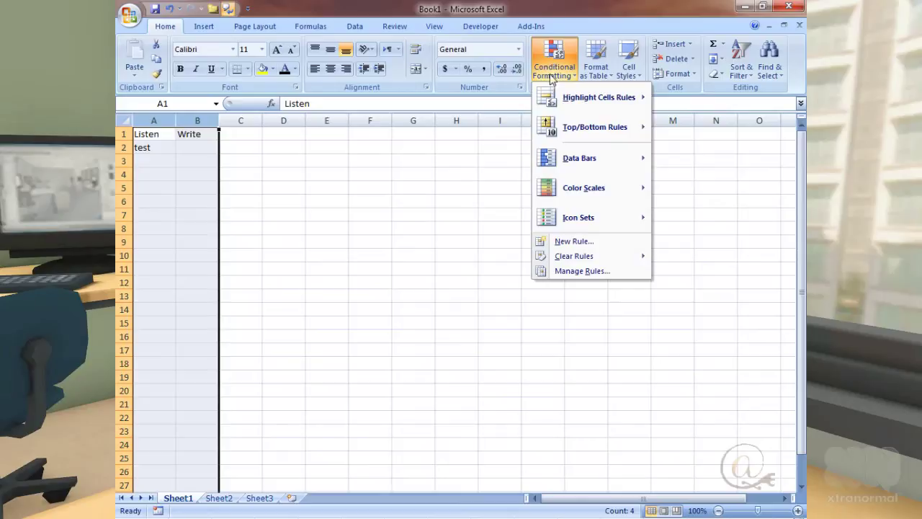
{"action": "mouse_move", "coordinate": [565, 97]}
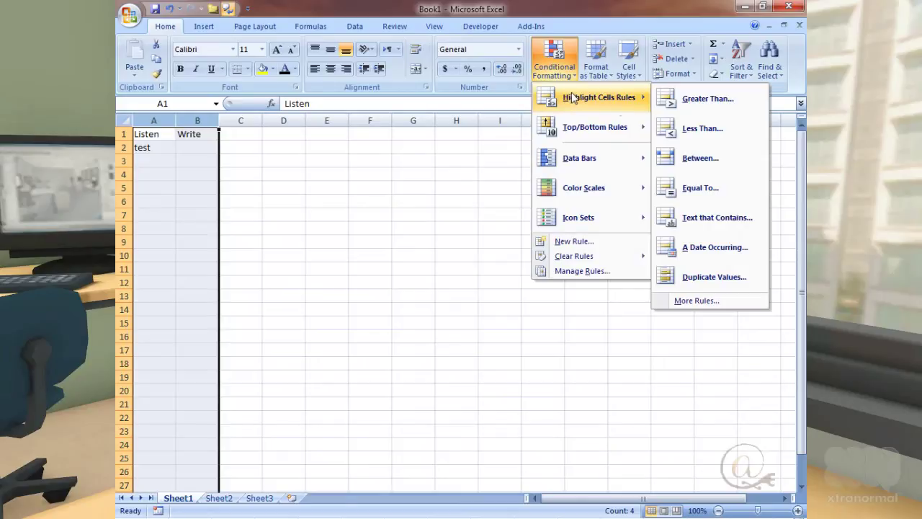
{"action": "left_click", "coordinate": [722, 277]}
{"action": "left_click", "coordinate": [609, 288]}
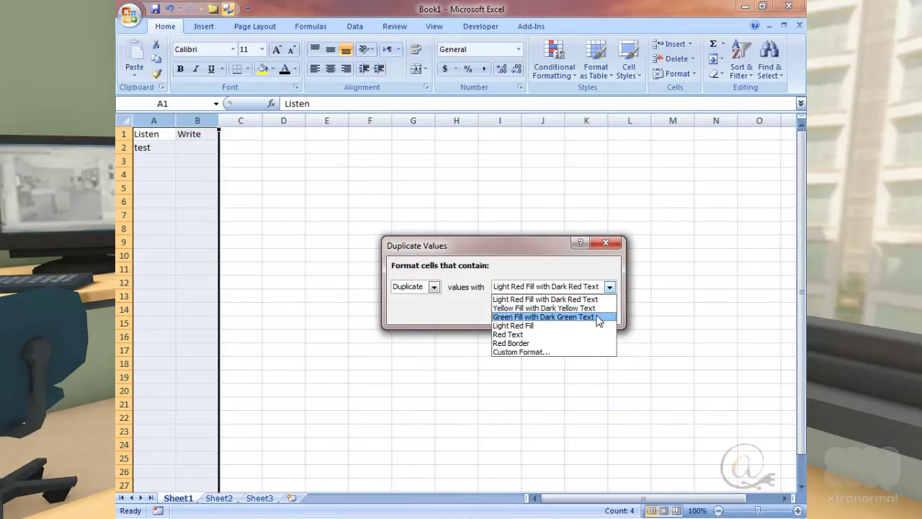
{"action": "left_click", "coordinate": [598, 317]}
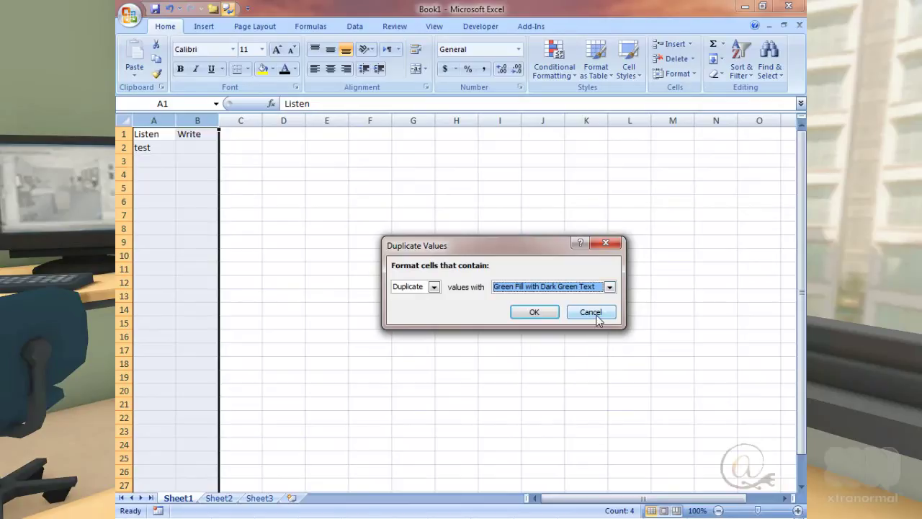
{"action": "left_click", "coordinate": [543, 312]}
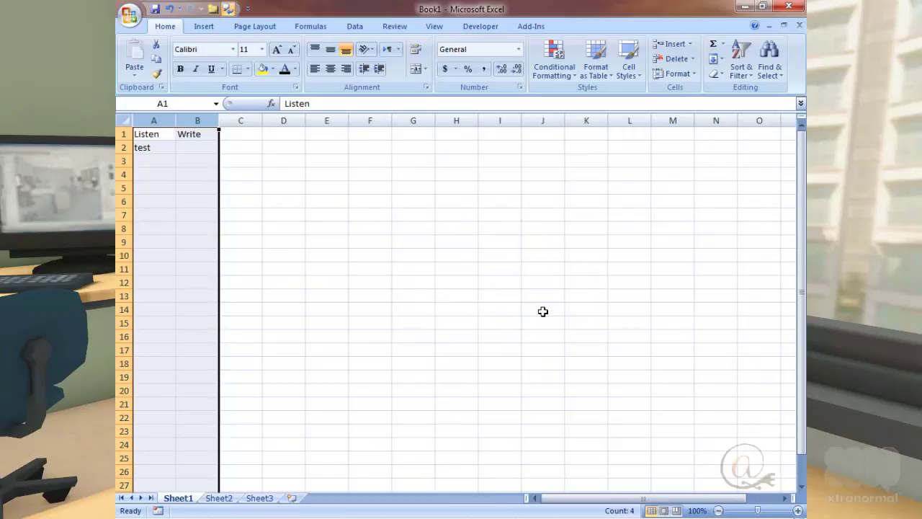
{"action": "left_click", "coordinate": [148, 148]}
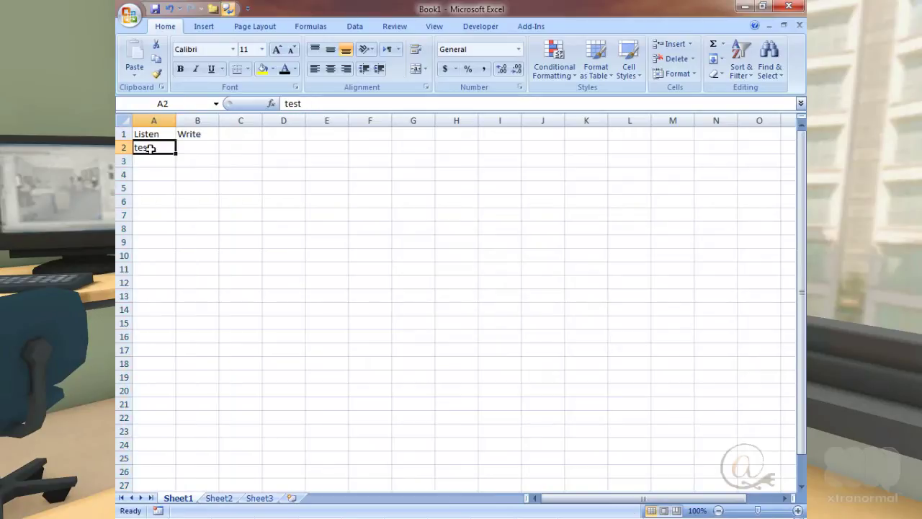
Make the word in A2 white and enter the answer 'test' in B2, turning both green.
{"action": "left_click", "coordinate": [295, 70]}
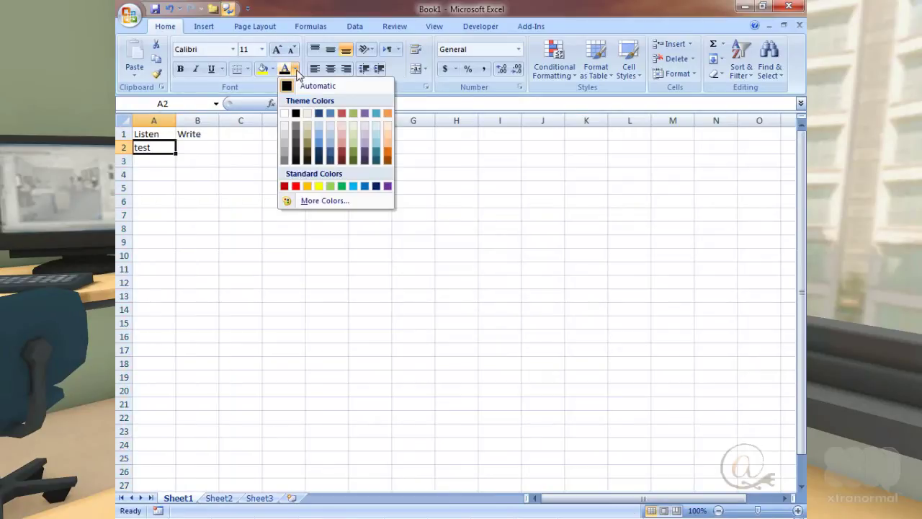
{"action": "left_click", "coordinate": [284, 114]}
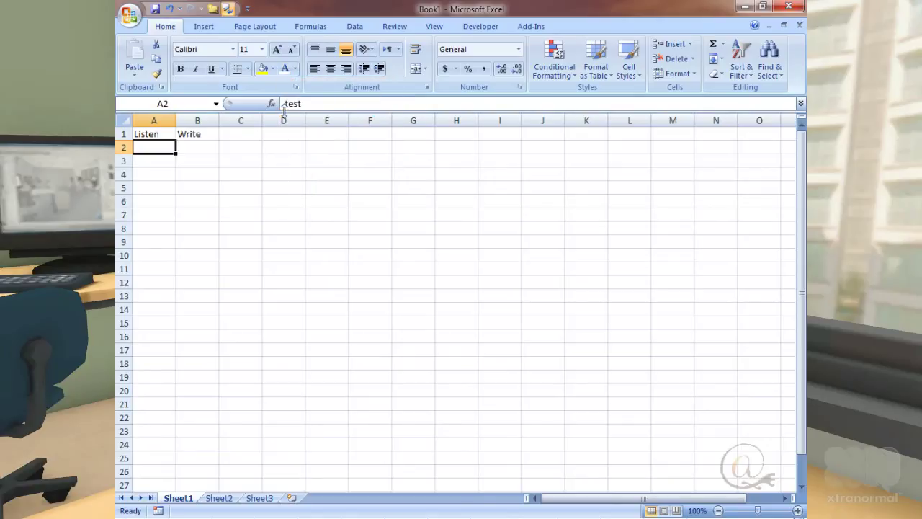
{"action": "key", "text": "Tab"}
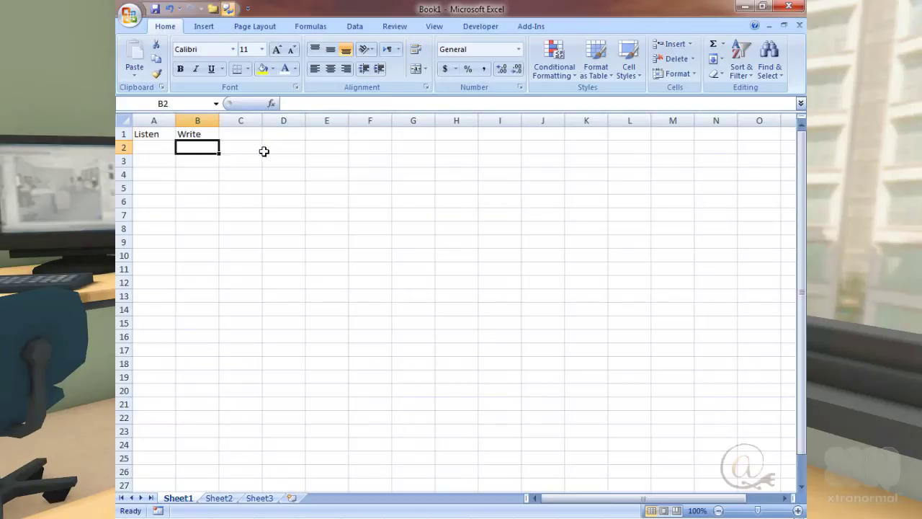
{"action": "type", "text": "test"}
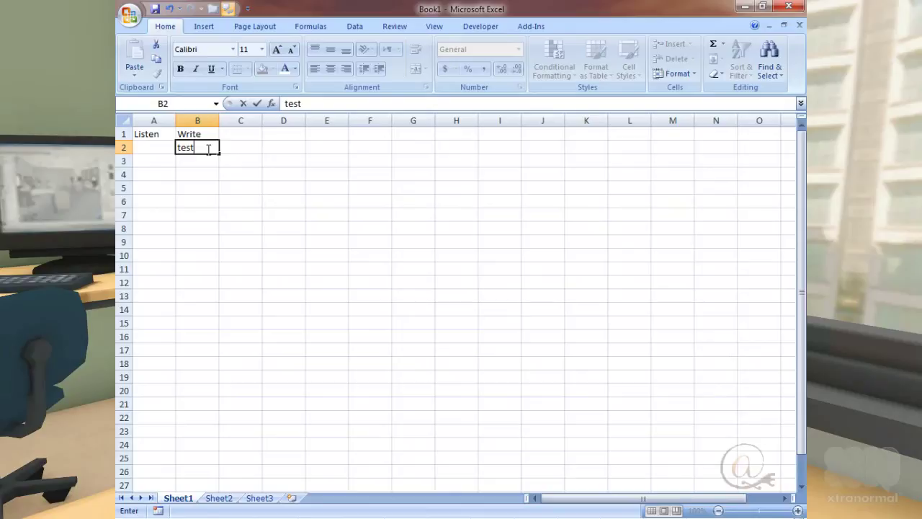
{"action": "key", "text": "Tab"}
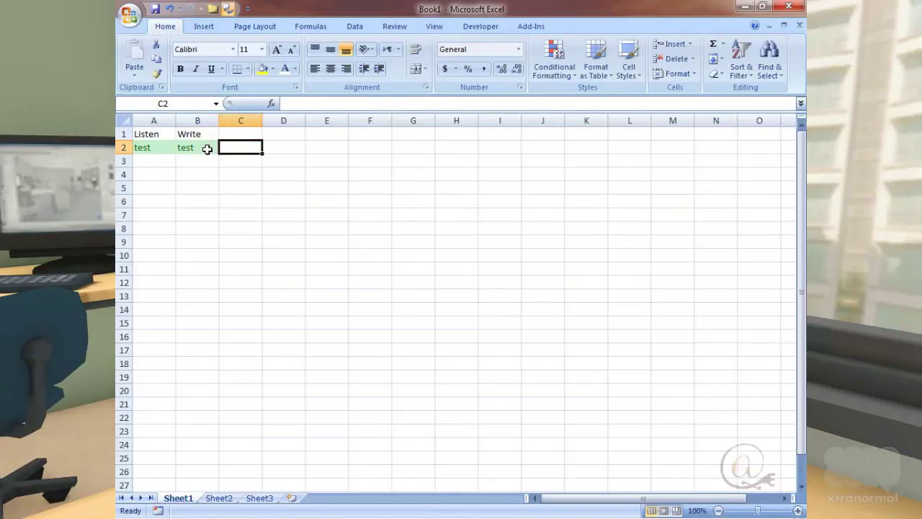
{"action": "left_click", "coordinate": [162, 148]}
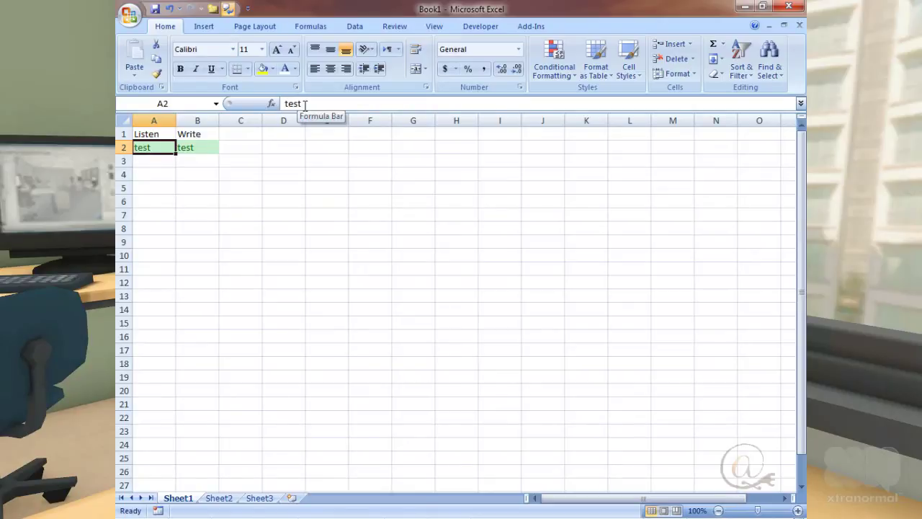
Hide the formula bar and enter the words new and big in A3 and A4.
{"action": "left_click", "coordinate": [434, 27]}
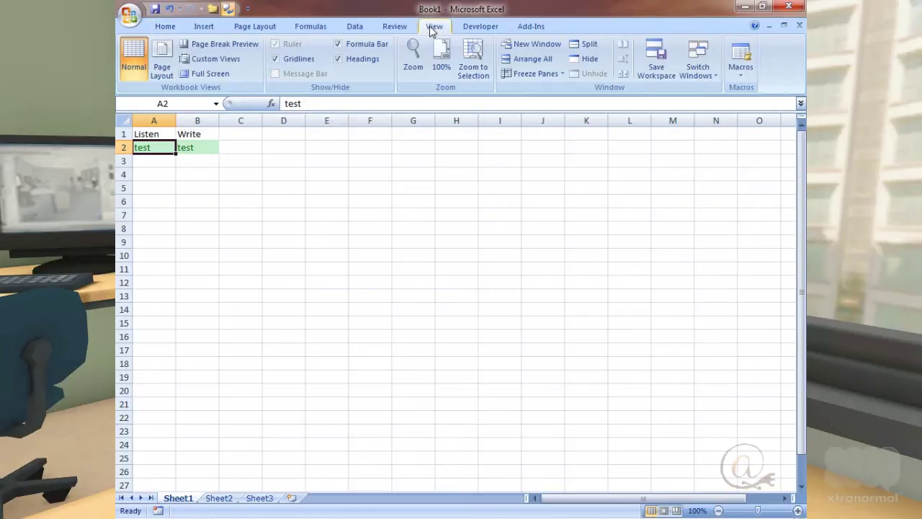
{"action": "left_click", "coordinate": [342, 46]}
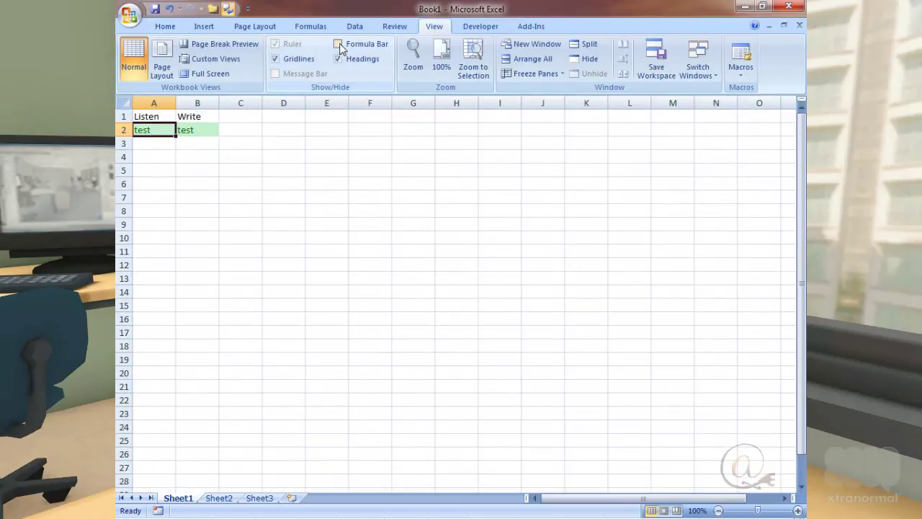
{"action": "left_click", "coordinate": [160, 145]}
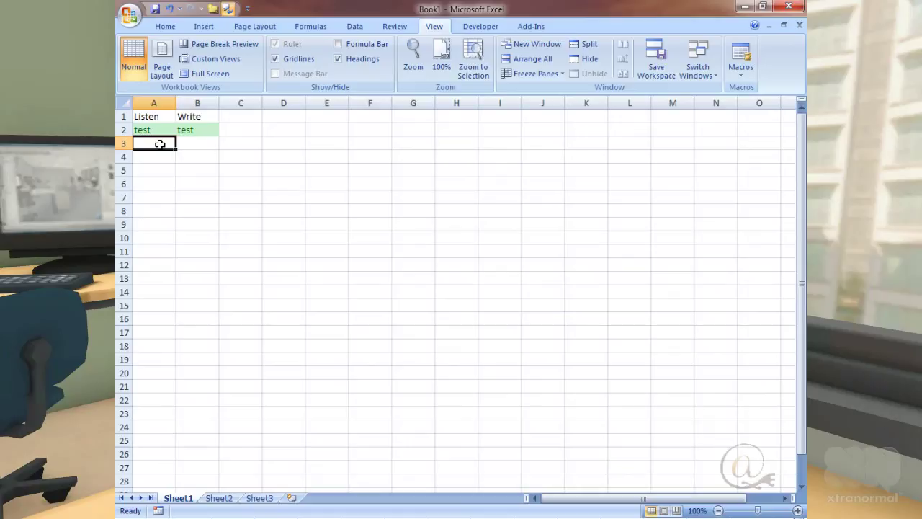
{"action": "type", "text": "t"}
{"action": "key", "text": "BackSpace"}
{"action": "key", "text": "BackSpace"}
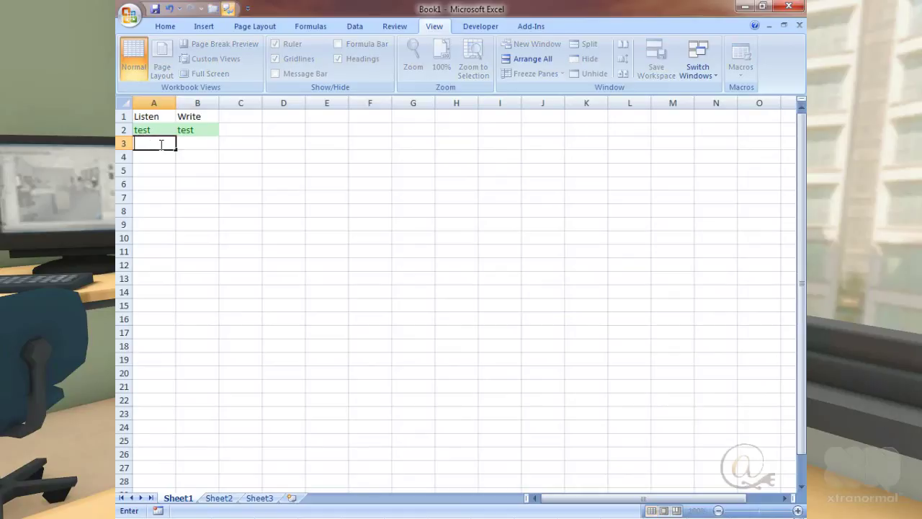
{"action": "type", "text": "new"}
{"action": "key", "text": "Return"}
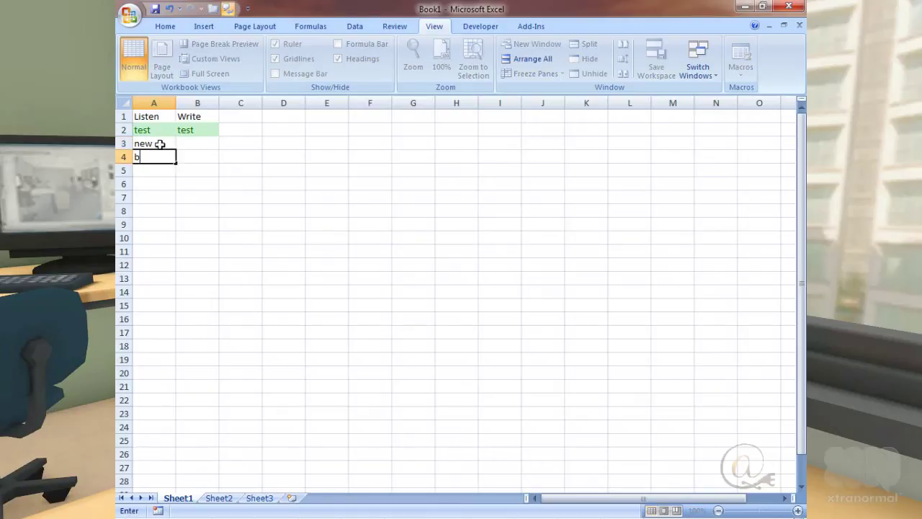
{"action": "type", "text": "big"}
{"action": "key", "text": "Return"}
Make new and big white, then enter the answer 'new' in B3.
{"action": "left_click_drag", "start_coordinate": [160, 130], "coordinate": [151, 157]}
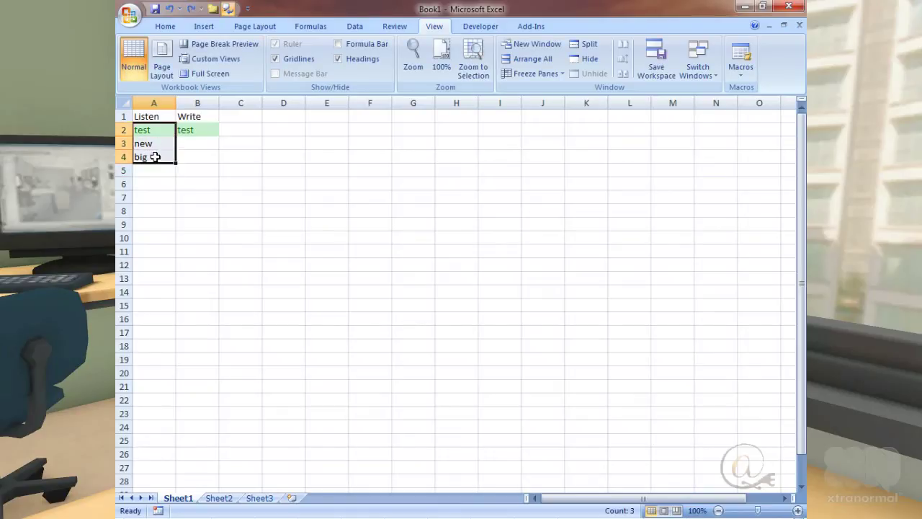
{"action": "left_click", "coordinate": [165, 27]}
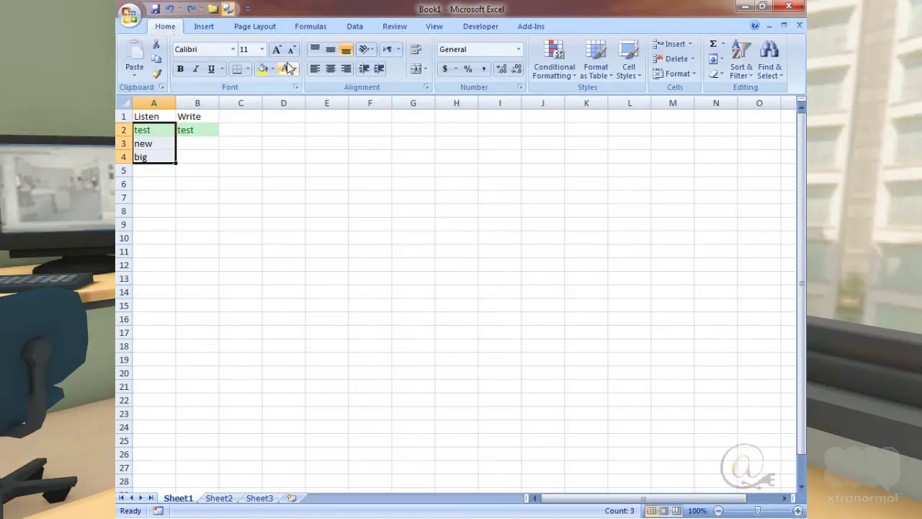
{"action": "key", "text": "ctrl+z"}
{"action": "key", "text": "ctrl+z"}
{"action": "left_click", "coordinate": [193, 145]}
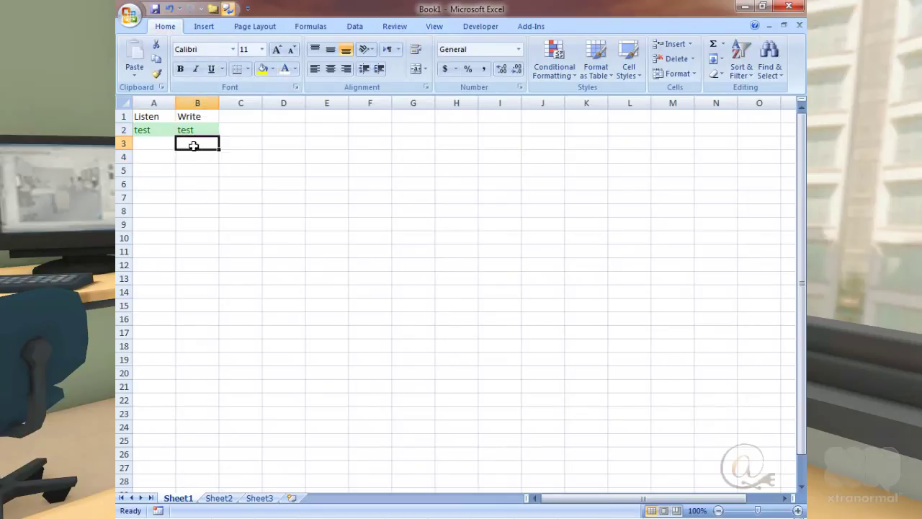
{"action": "type", "text": "new"}
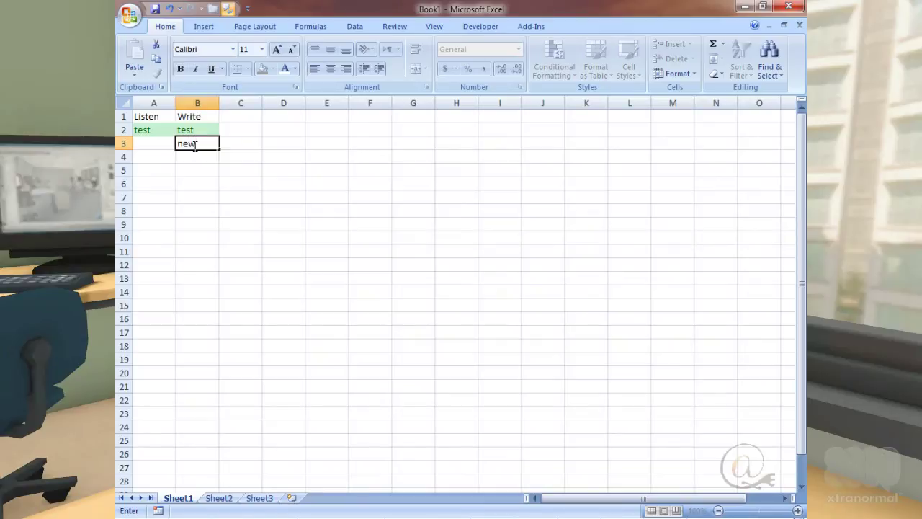
{"action": "key", "text": "Tab"}
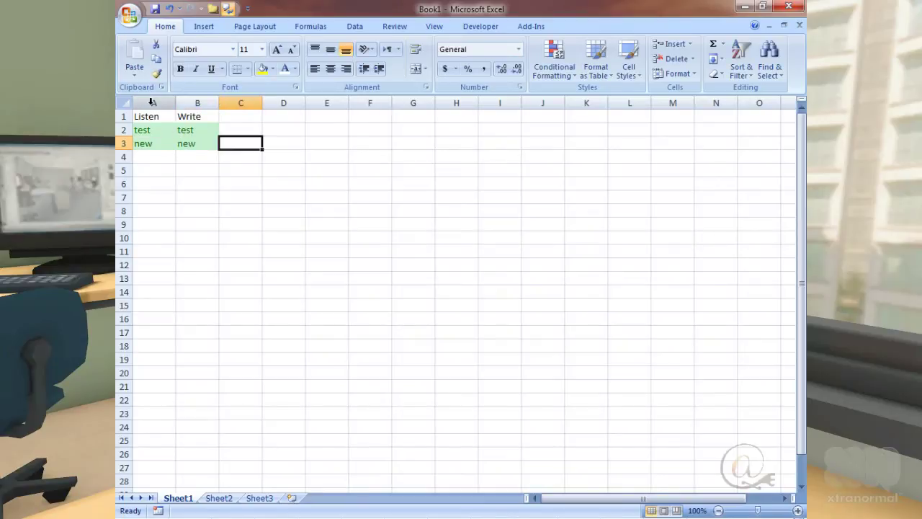
{"action": "left_click_drag", "start_coordinate": [152, 102], "coordinate": [187, 101]}
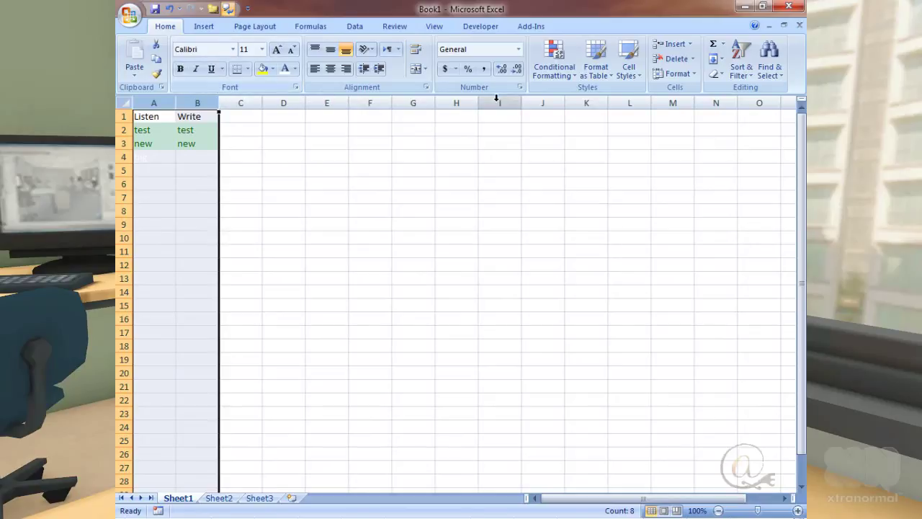
Clear the Locked protection option for columns A:B in Format Cells.
{"action": "left_click", "coordinate": [679, 74]}
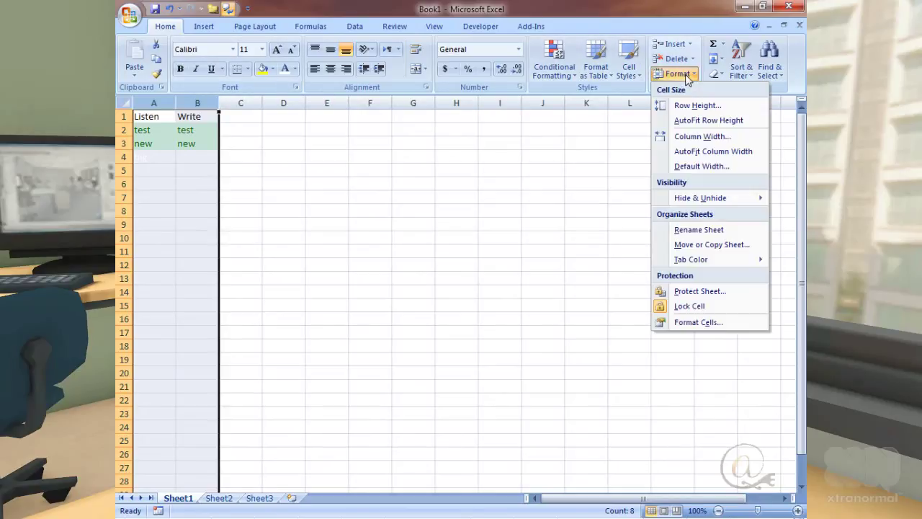
{"action": "left_click", "coordinate": [698, 322]}
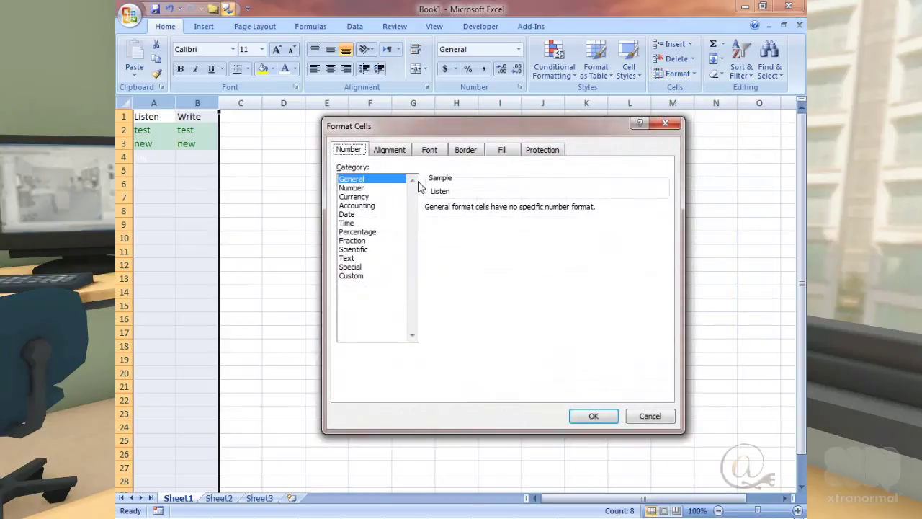
{"action": "left_click", "coordinate": [550, 151]}
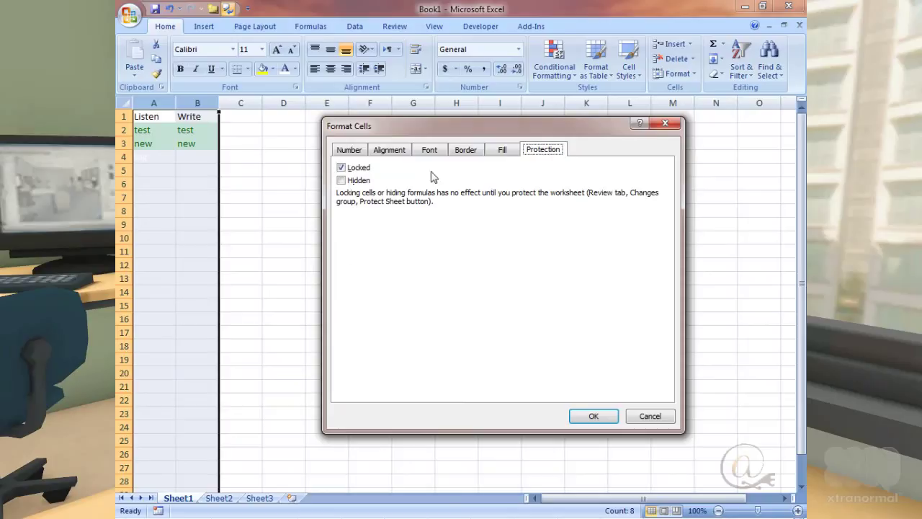
{"action": "left_click", "coordinate": [345, 170]}
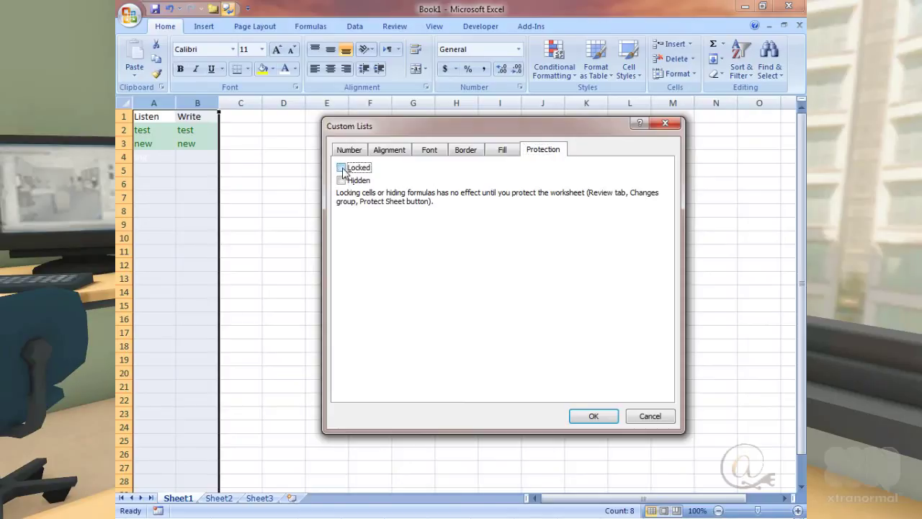
{"action": "left_click", "coordinate": [592, 416]}
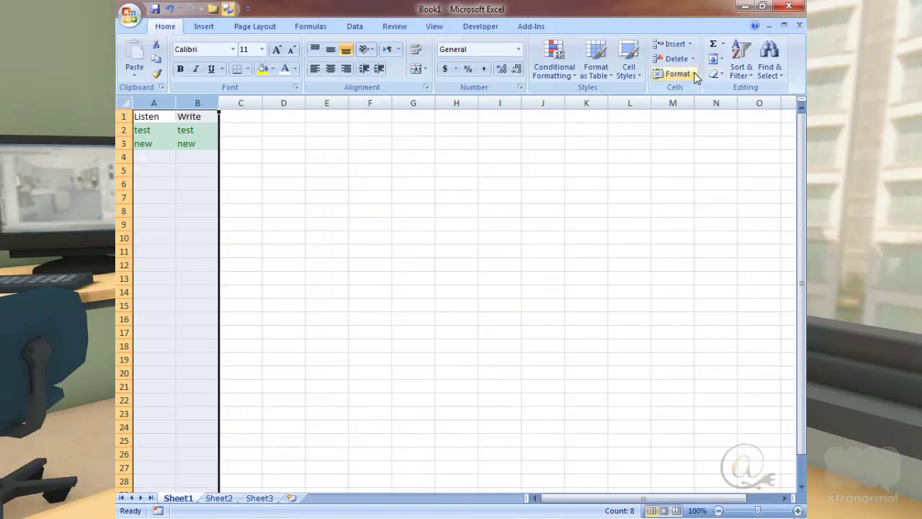
Protect the sheet with Select locked cells turned off.
{"action": "left_click", "coordinate": [693, 74]}
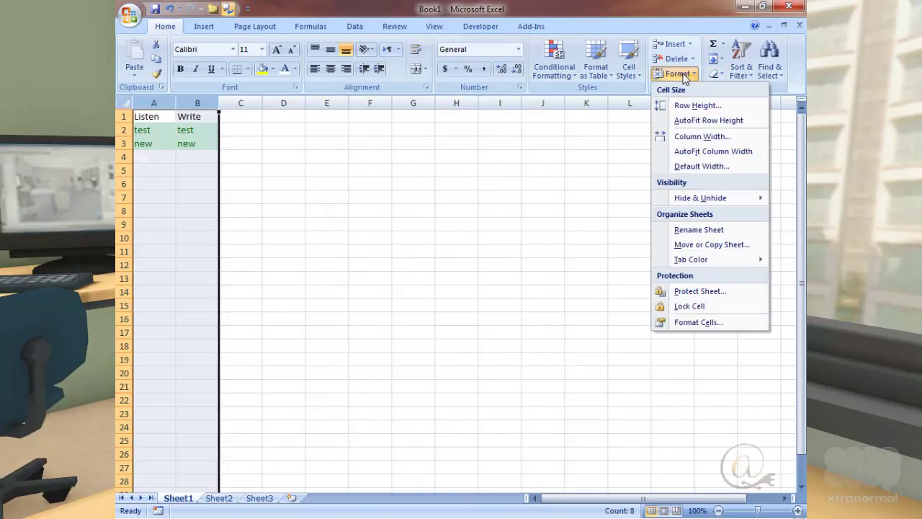
{"action": "left_click", "coordinate": [690, 292]}
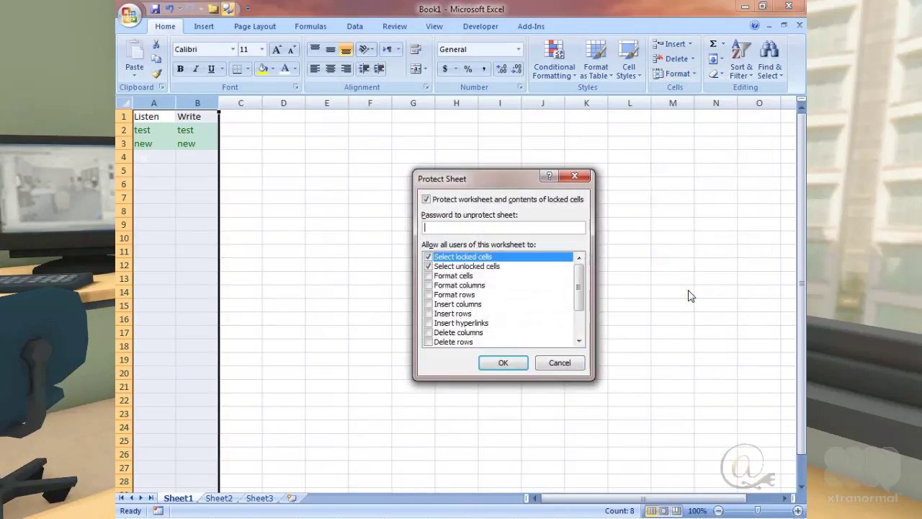
{"action": "left_click", "coordinate": [429, 257]}
{"action": "left_click", "coordinate": [503, 363]}
Type the answer 'big' into B4 beside the hidden word in A4.
{"action": "left_click", "coordinate": [160, 159]}
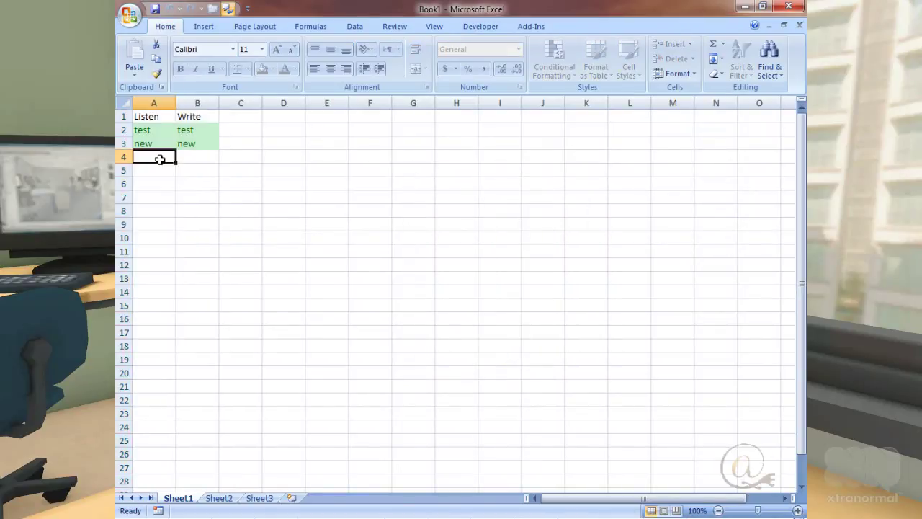
{"action": "key", "text": "Tab"}
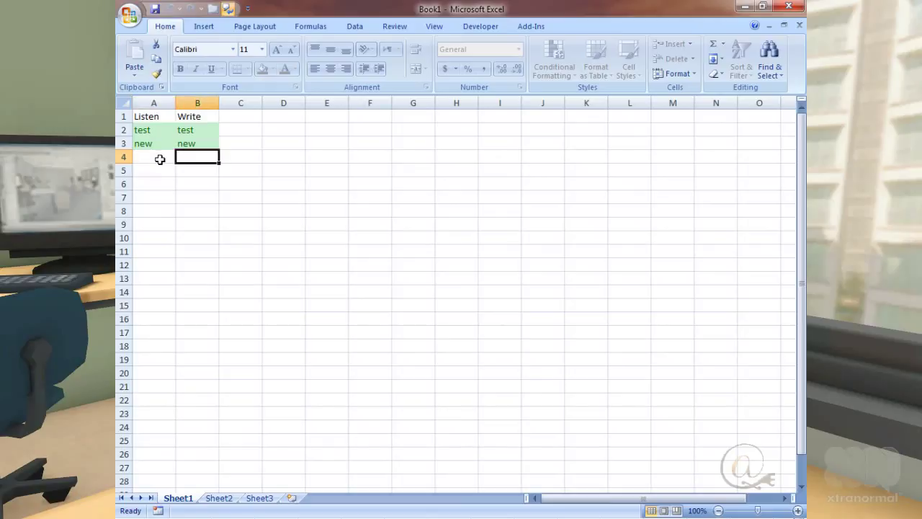
{"action": "type", "text": "big"}
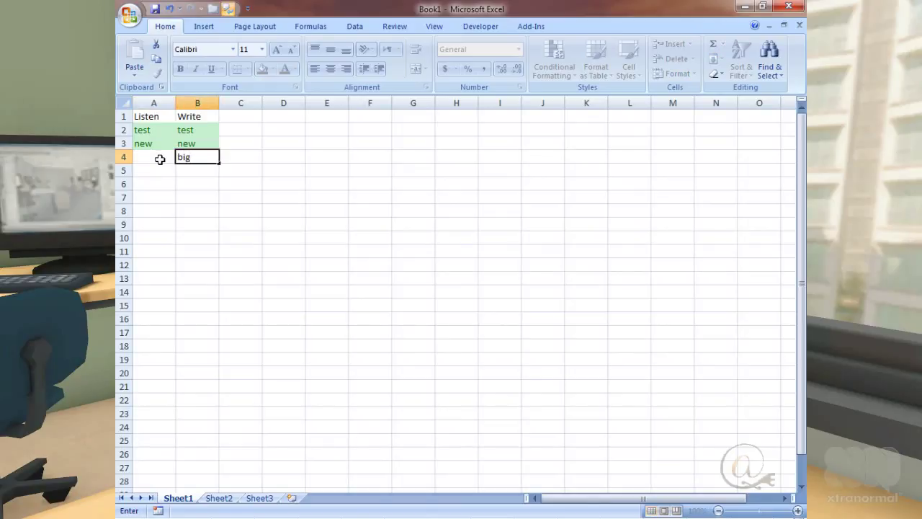